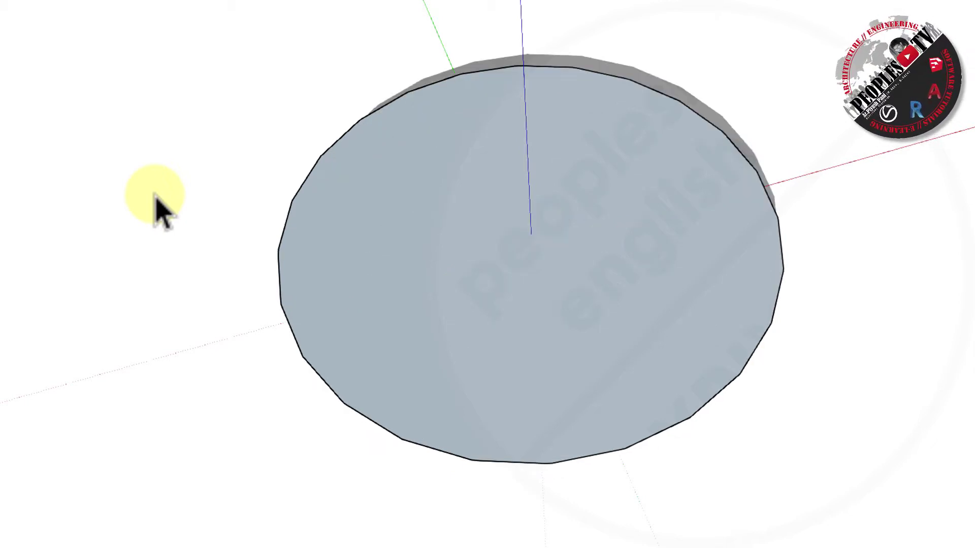
Select the circle's edge, then draw a line from a left-edge vertex to the circle's centre.
key("l")
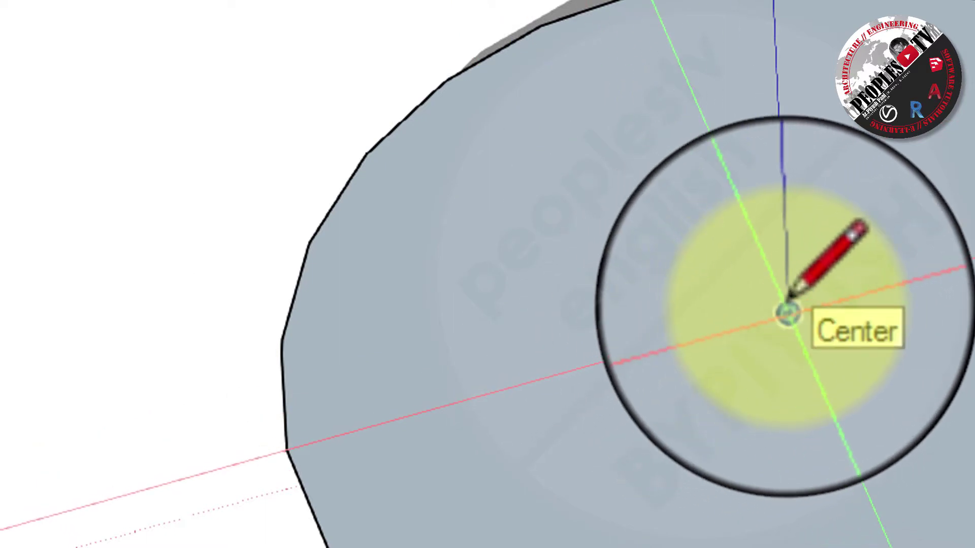
key("space")
left_click(301, 197)
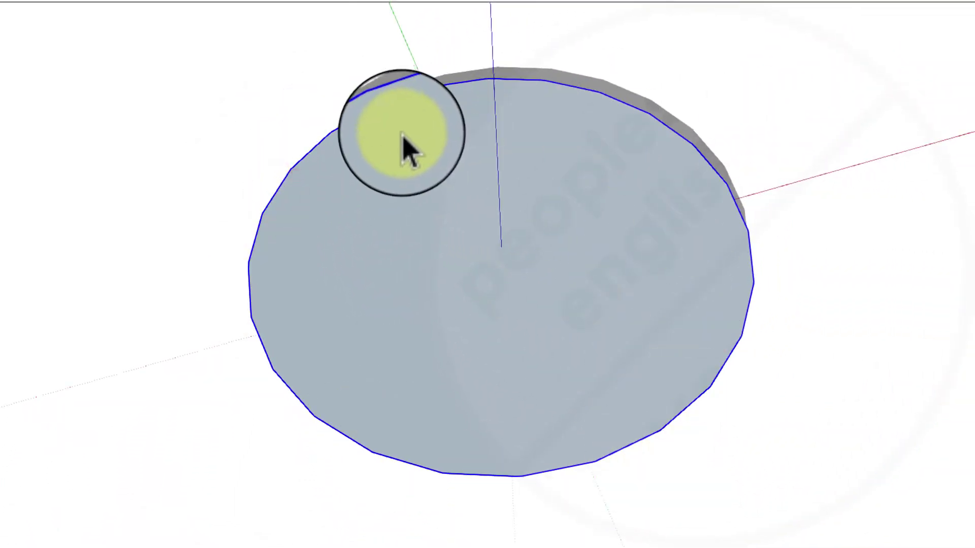
key("l")
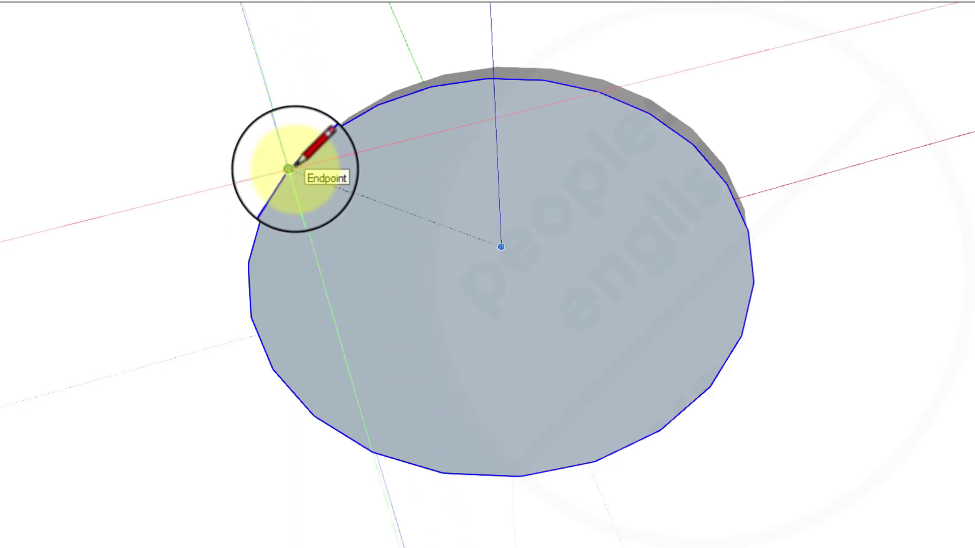
left_click(287, 170)
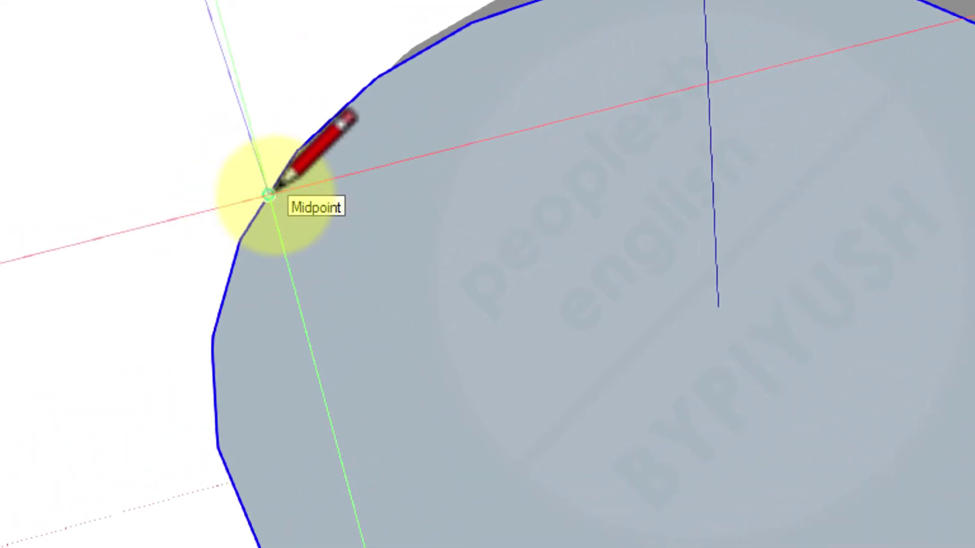
left_click(242, 240)
left_click(718, 302)
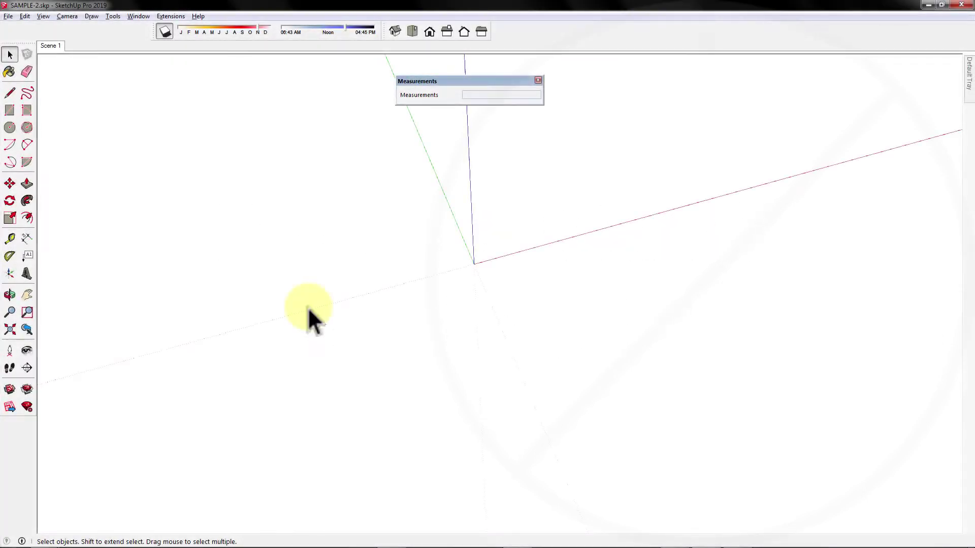
Draw a 24-sided circle at the origin with a 1' 3 23/64" radius along the red axis.
key("c")
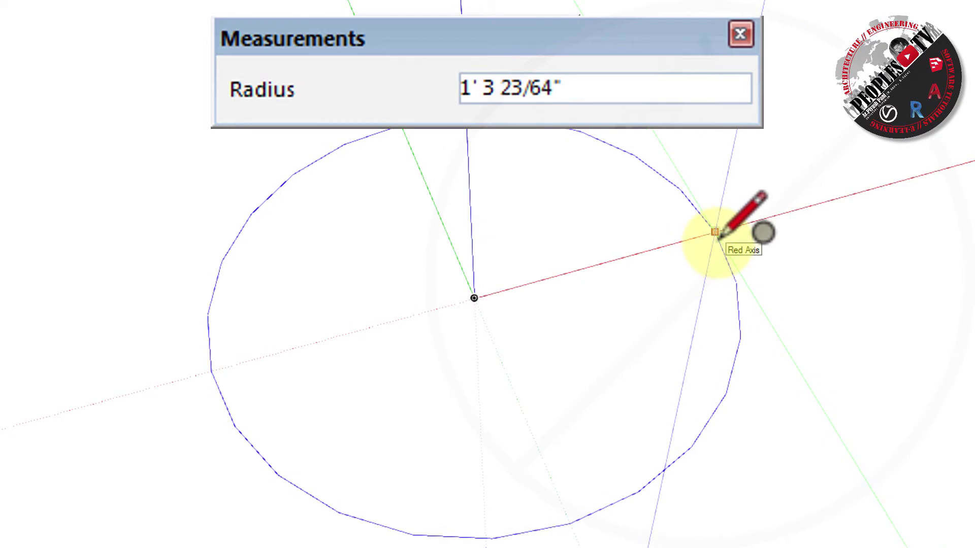
left_click(715, 232)
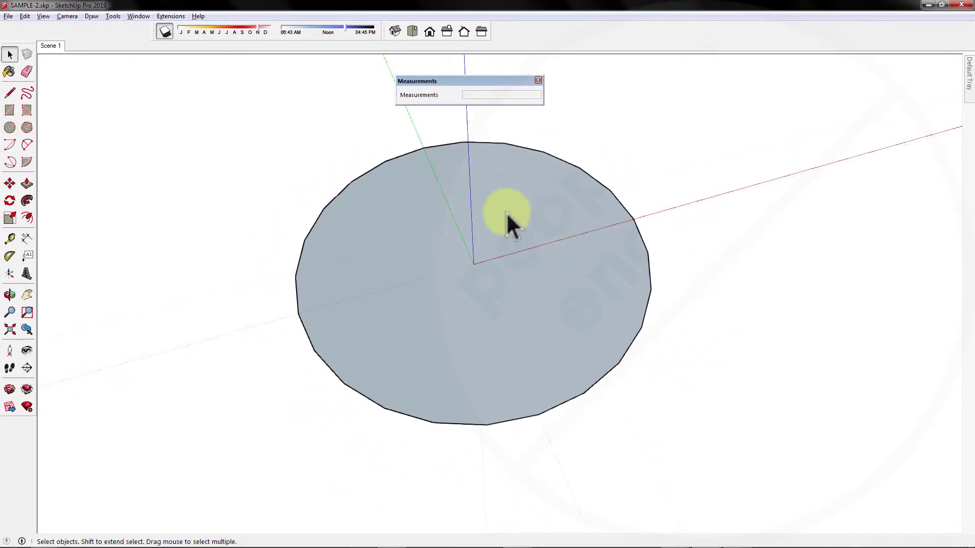
Start a new circle with the Circle tool and change its side count to 48.
key("c")
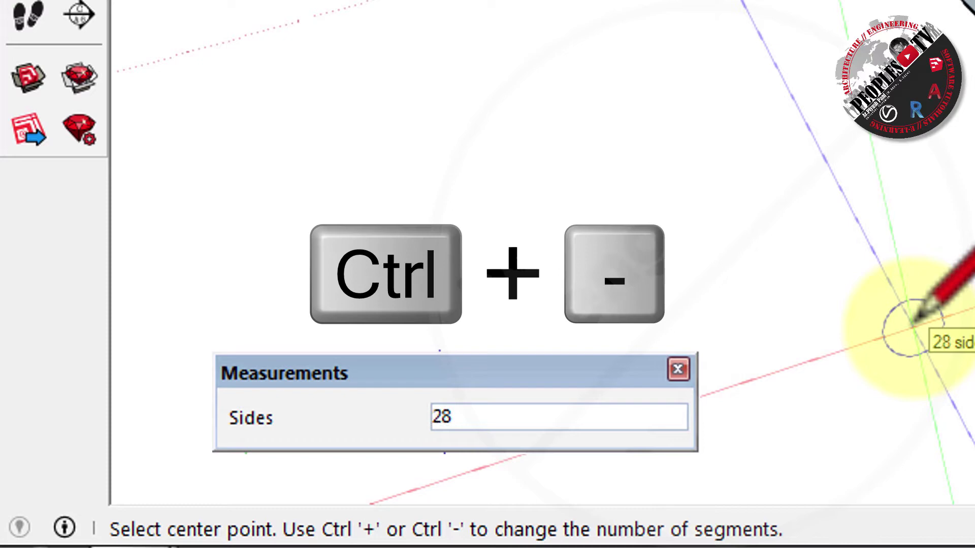
key("ctrl+minus")
key("ctrl+minus")
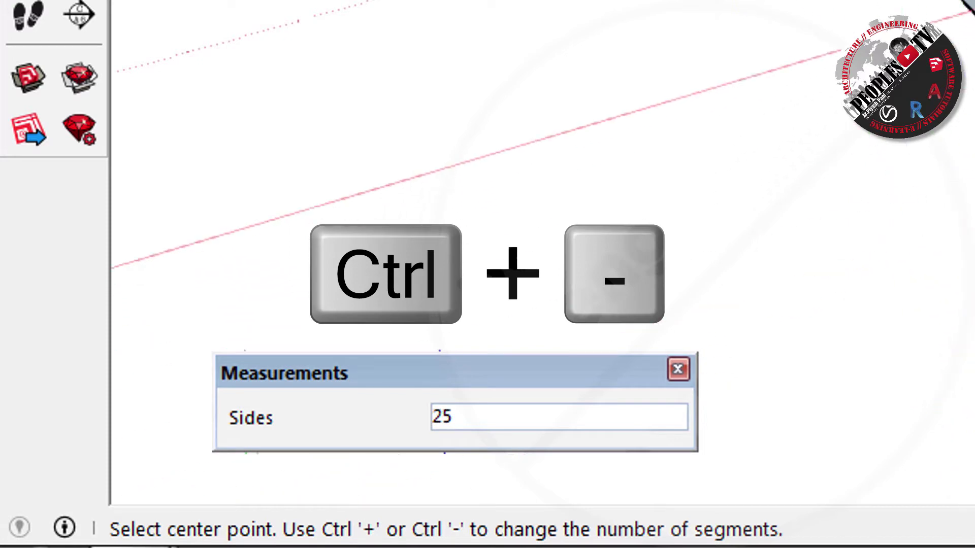
key("ctrl+minus")
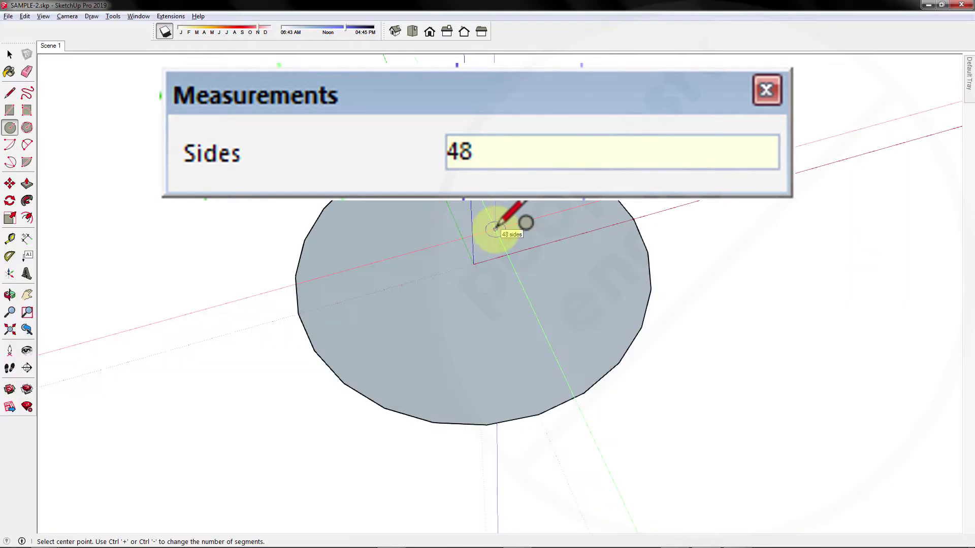
Draw a circle centred at the origin with its radius snapped to the existing circle's edge endpoint.
left_click(474, 262)
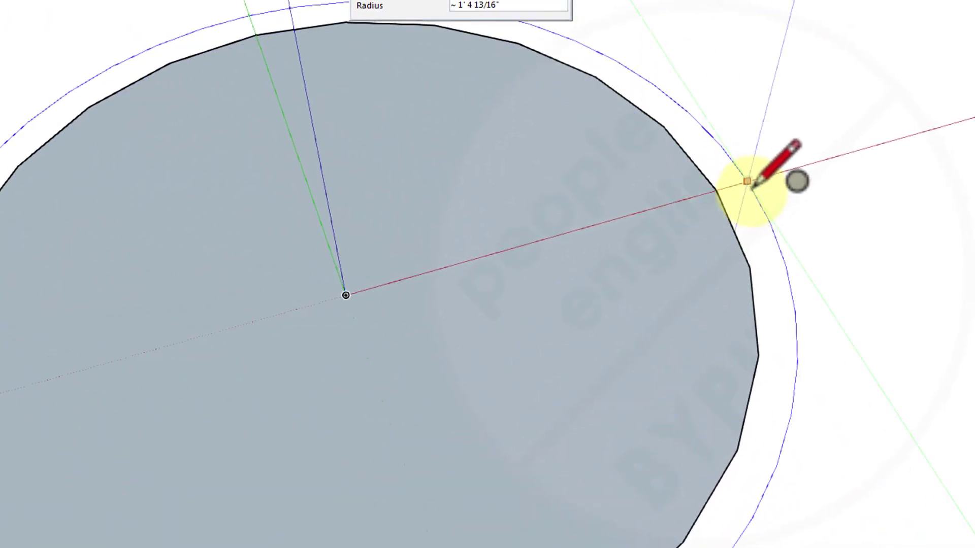
scroll(753, 187, "up", 5)
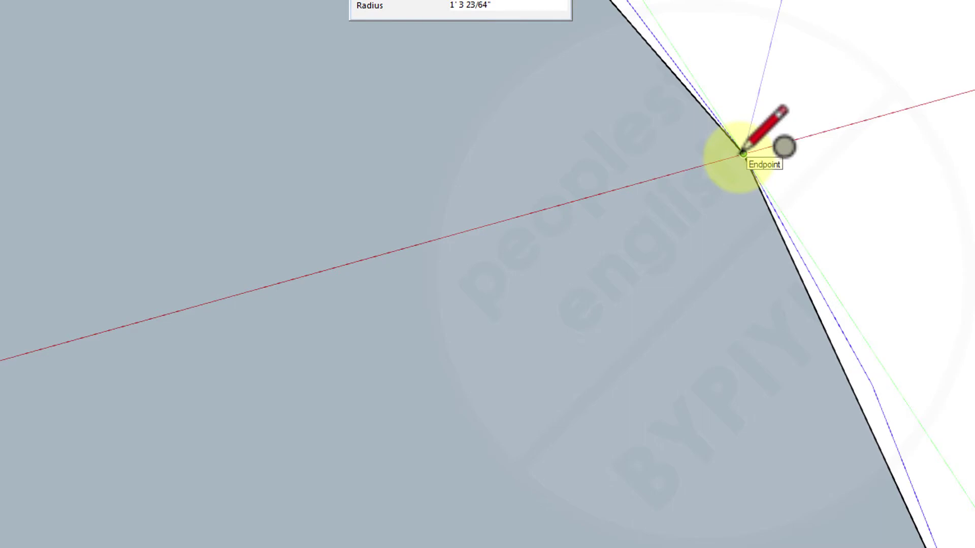
left_click(742, 152)
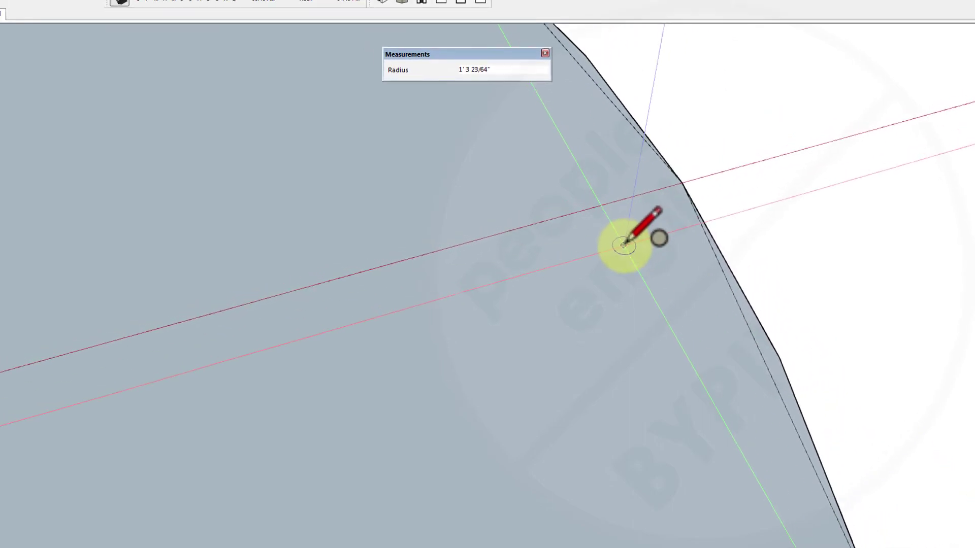
scroll(611, 248, "down", 6)
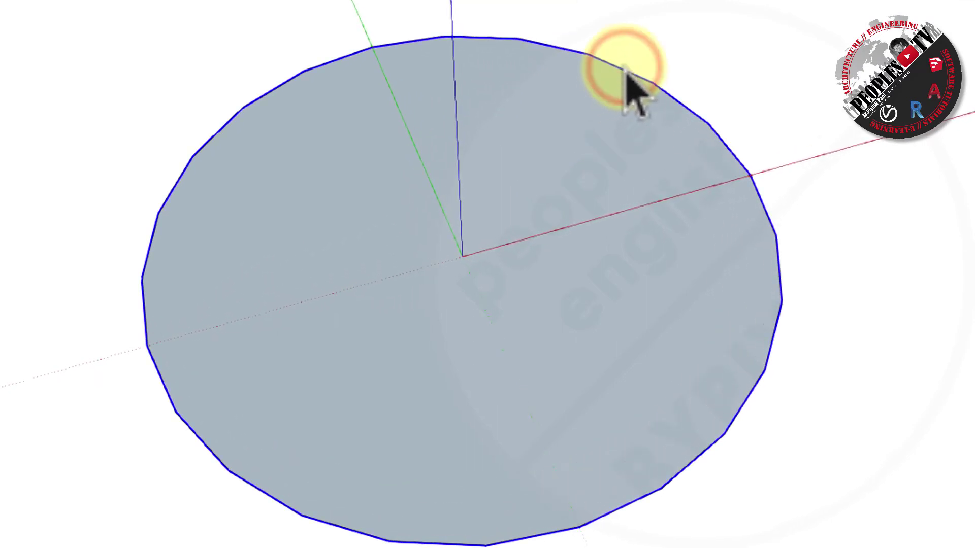
Open the circle's Entity Info and change its radius to 1' 3".
right_click(627, 68)
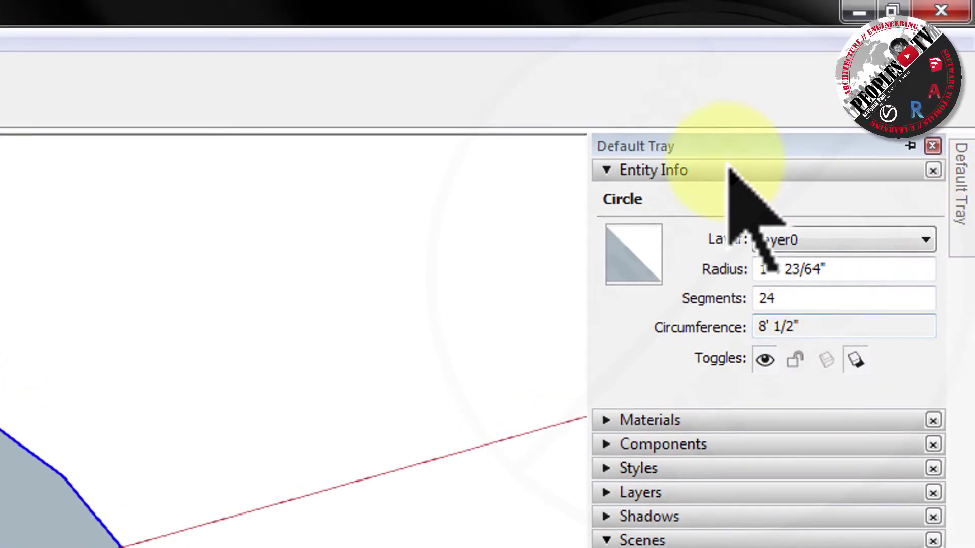
left_click(606, 170)
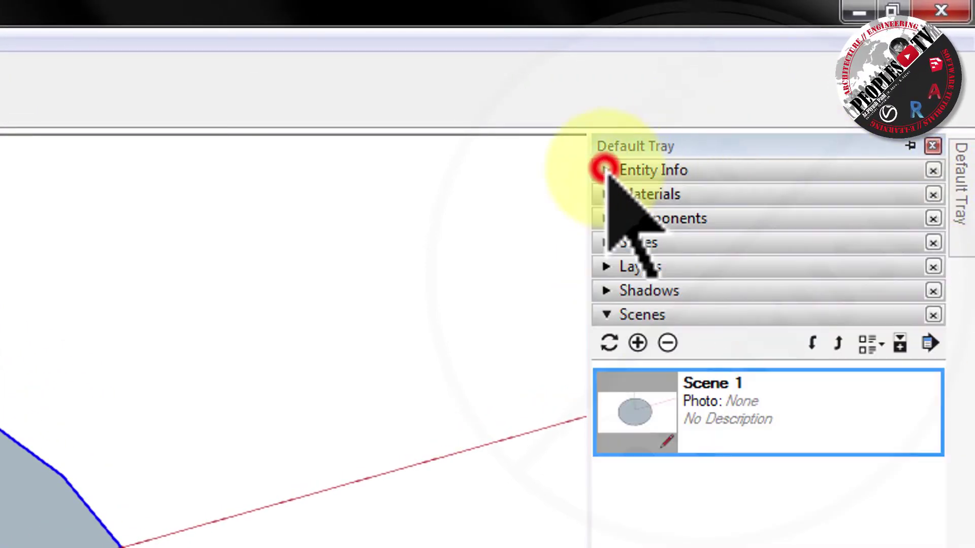
left_click(606, 170)
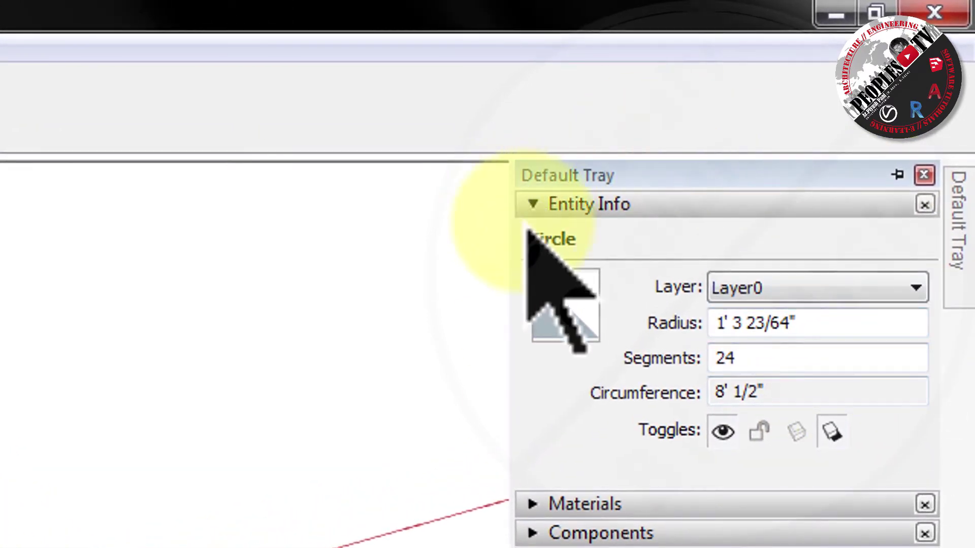
left_click(812, 322)
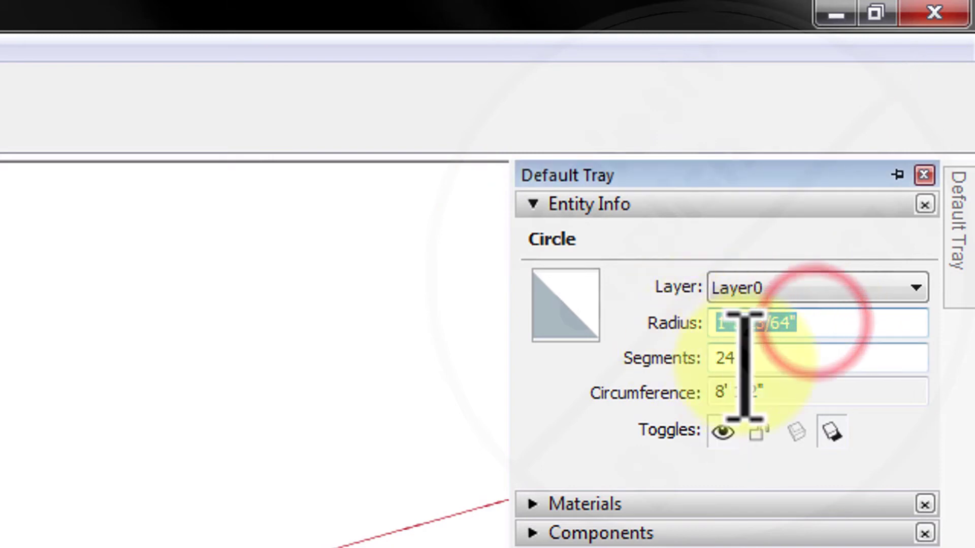
left_click(741, 361)
left_click(768, 389)
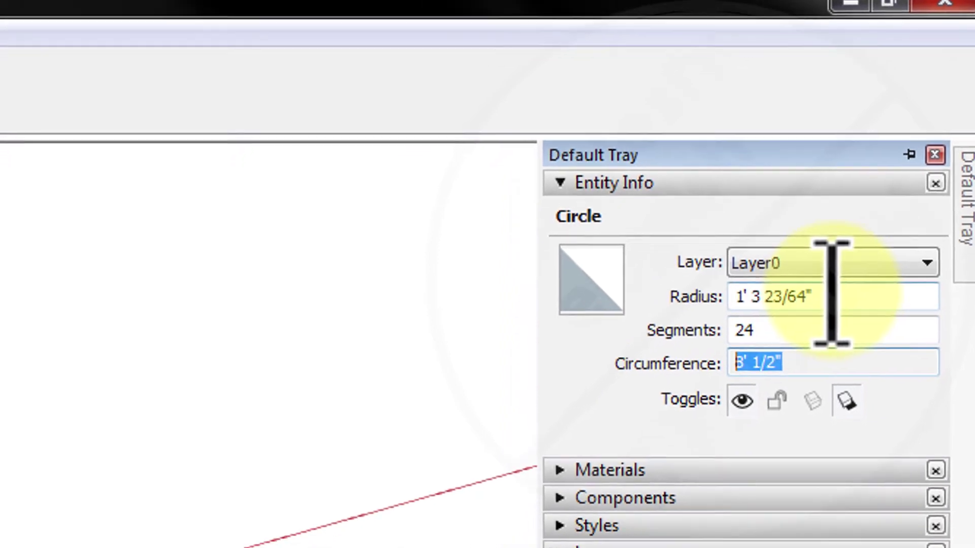
left_click(816, 320)
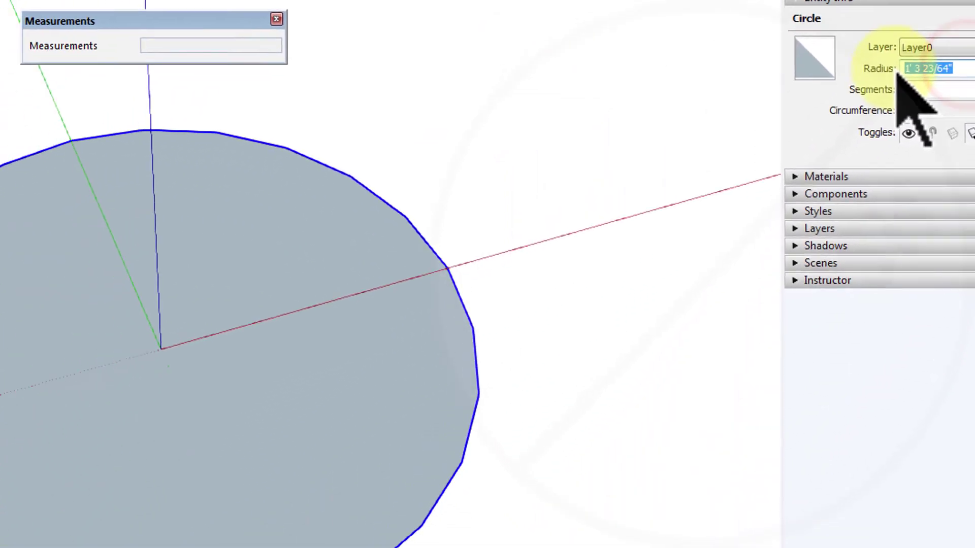
type("1'3")
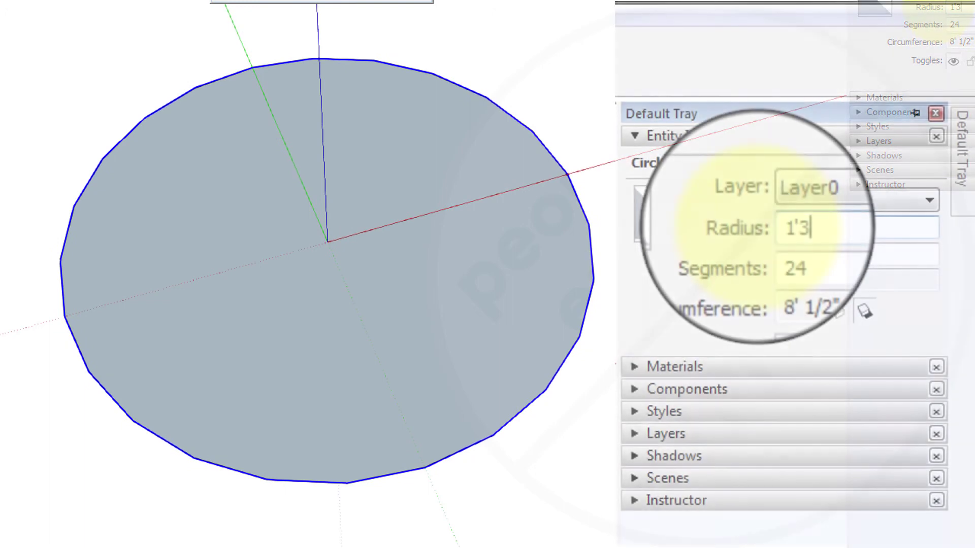
key("Return")
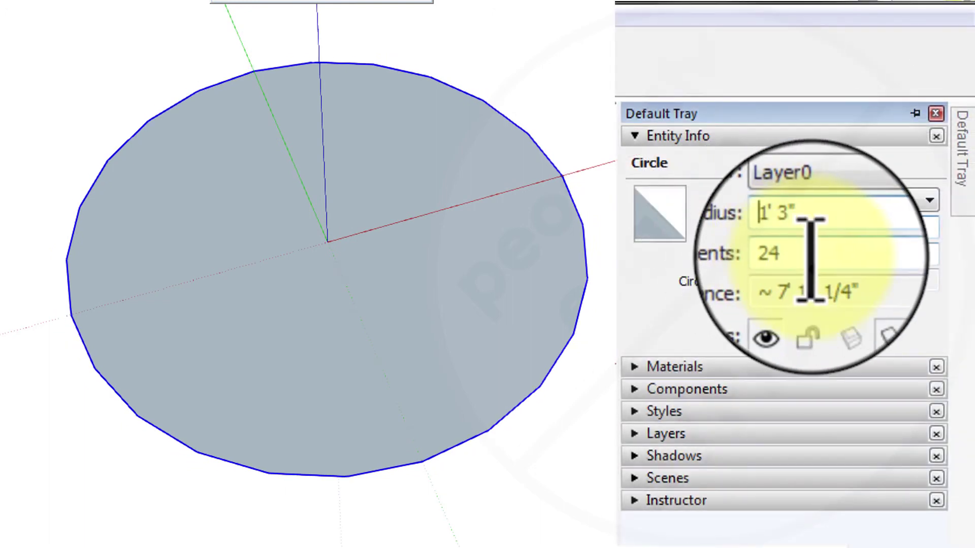
Change the circle's segment count to 48 and deselect it.
double_click(762, 253)
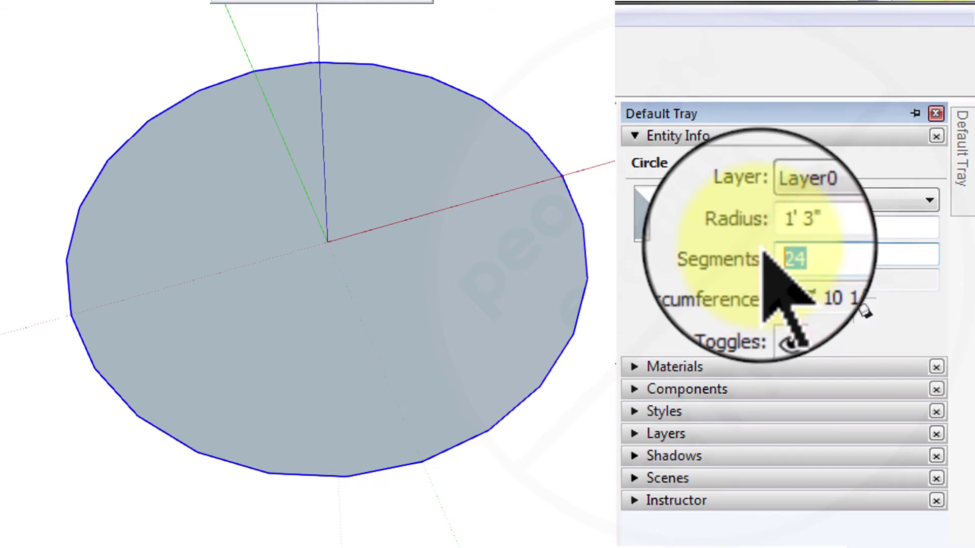
type("4")
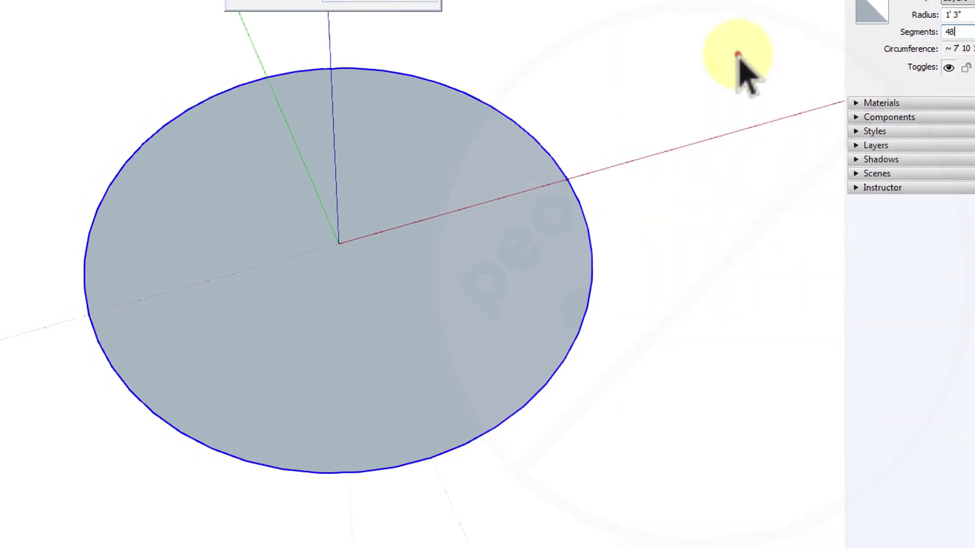
left_click(738, 54)
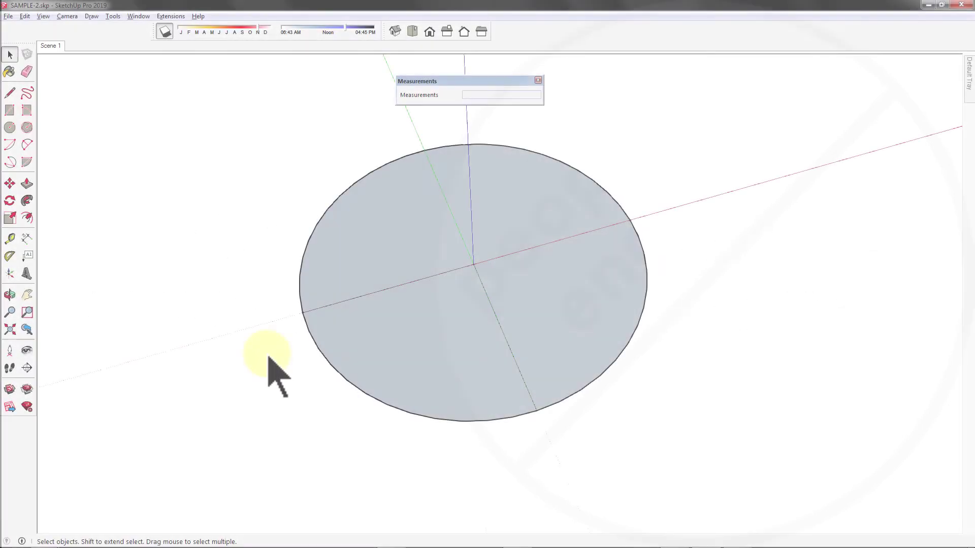
Place a Tape Measure guide from the circle's centre and start an axis line along red.
left_click(492, 304)
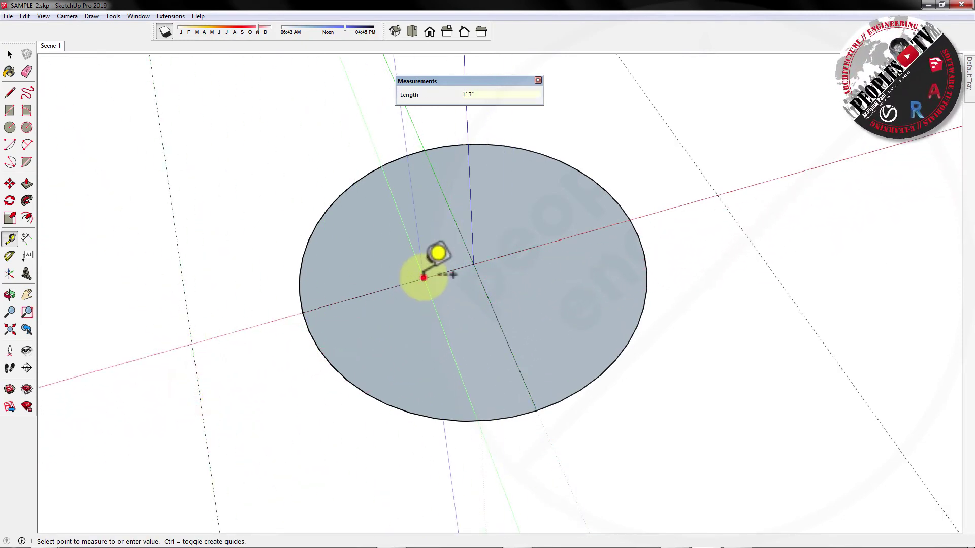
left_click(423, 278)
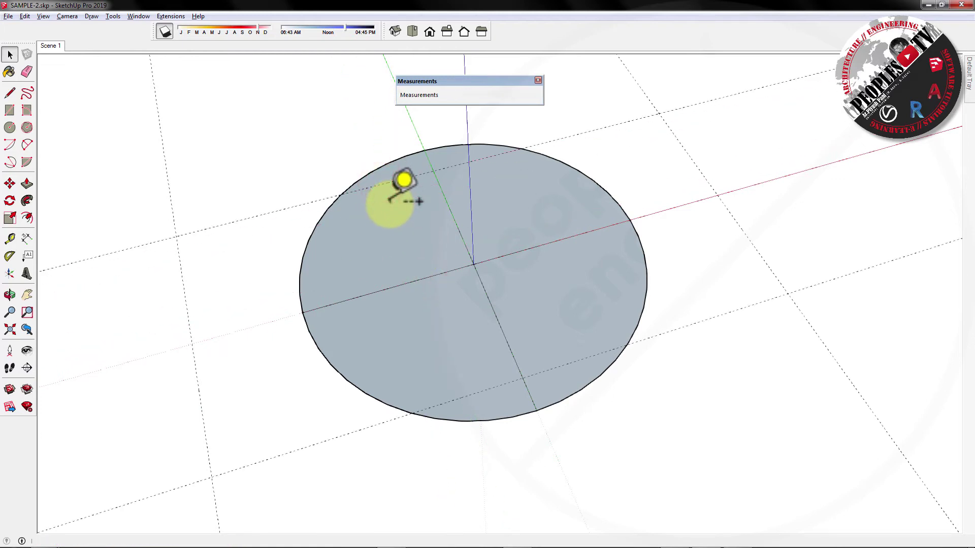
left_click(192, 344)
key("Escape")
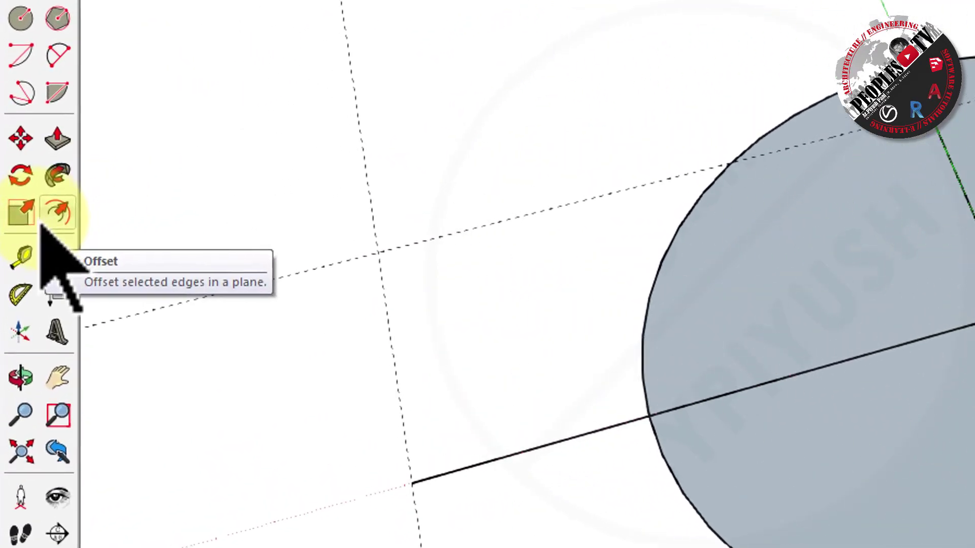
Scale the circle inward from both the bottom and top grips along the green axis.
key("s")
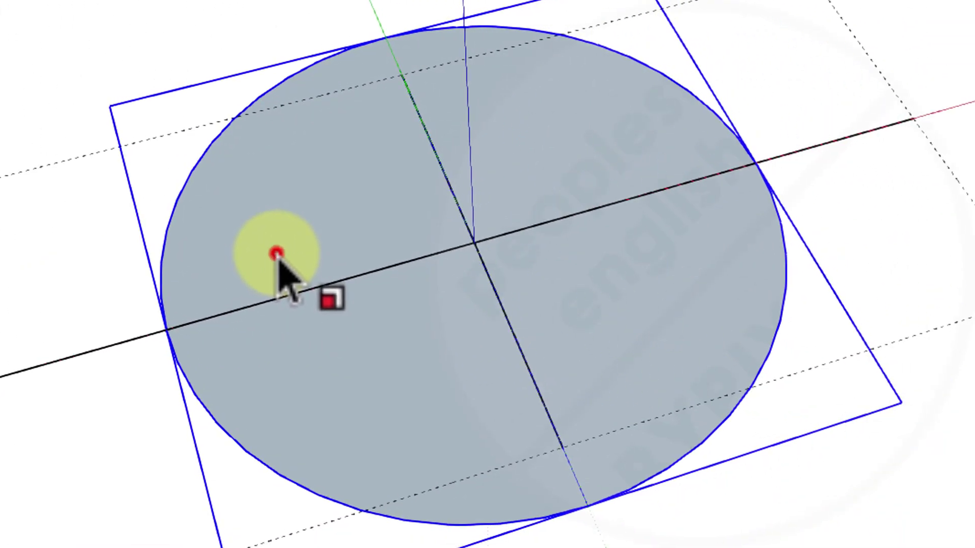
left_click(277, 253)
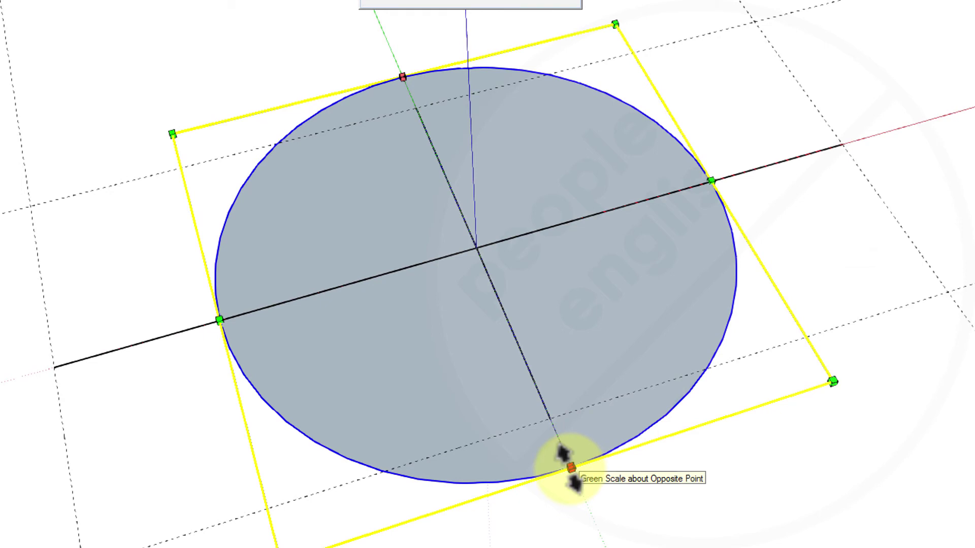
left_click_drag(570, 469, 550, 419)
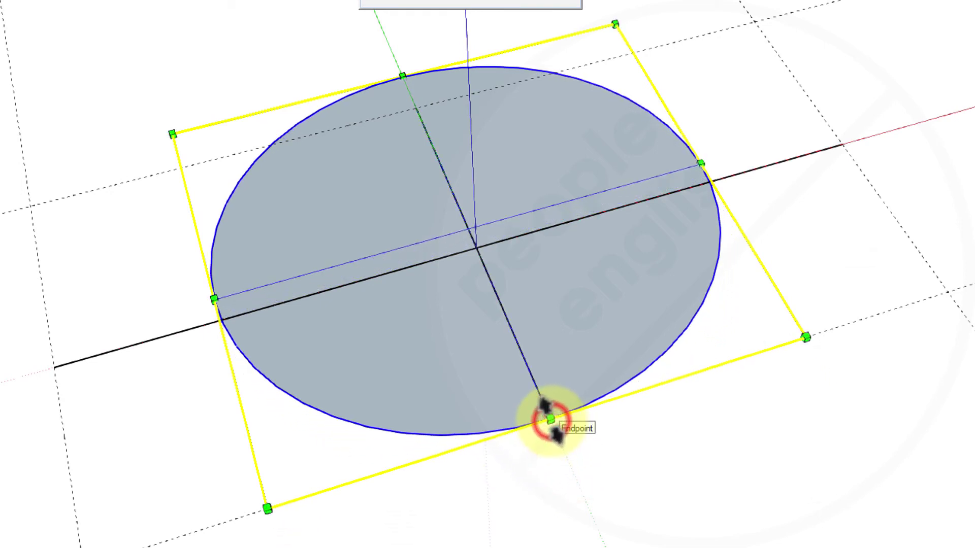
left_click(402, 75)
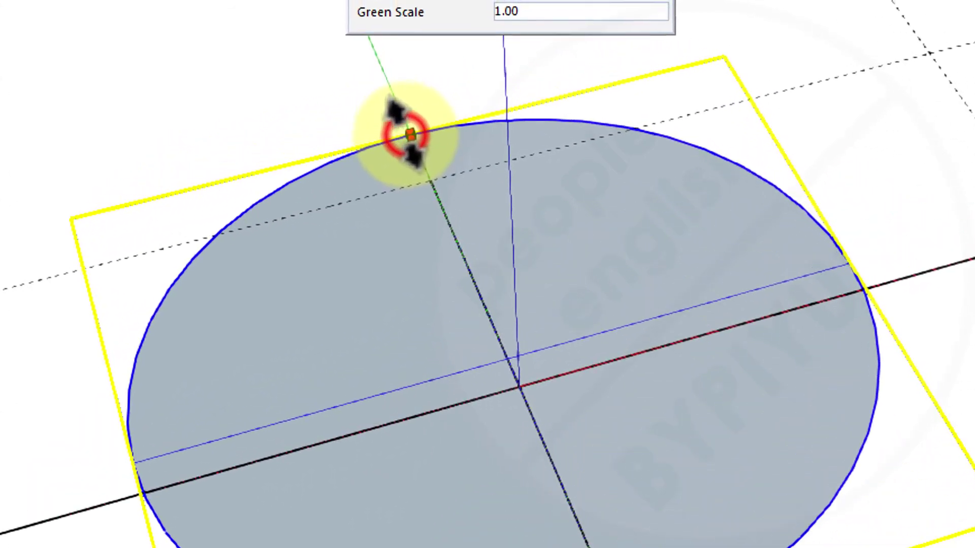
left_click_drag(409, 133, 431, 206)
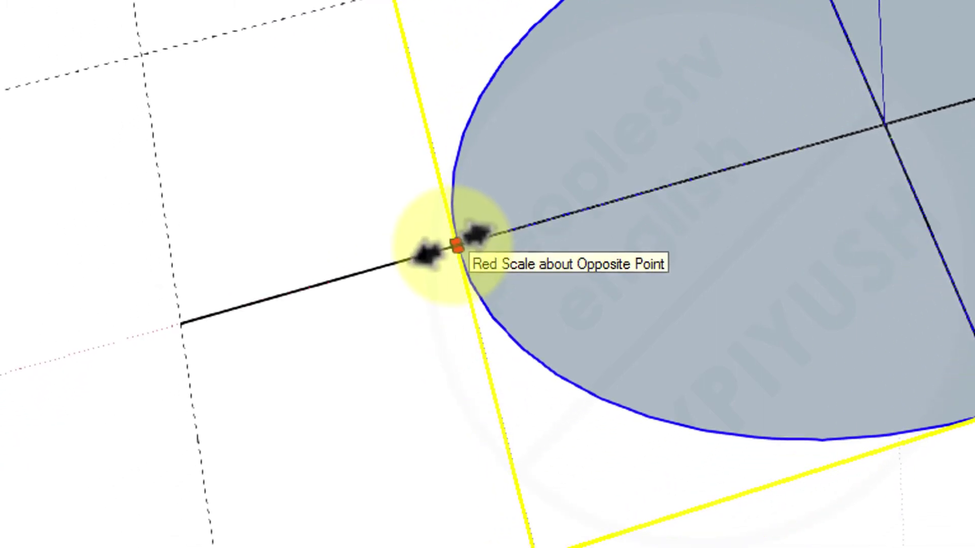
Stretch the shape outward left and right along the red axis, then deselect the ellipse.
left_click_drag(457, 247, 180, 323)
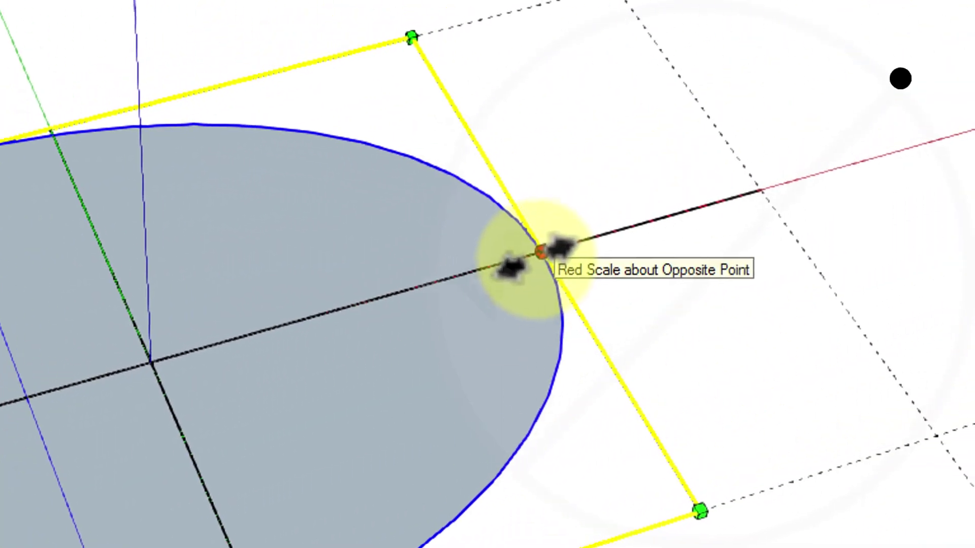
left_click_drag(538, 254, 751, 193)
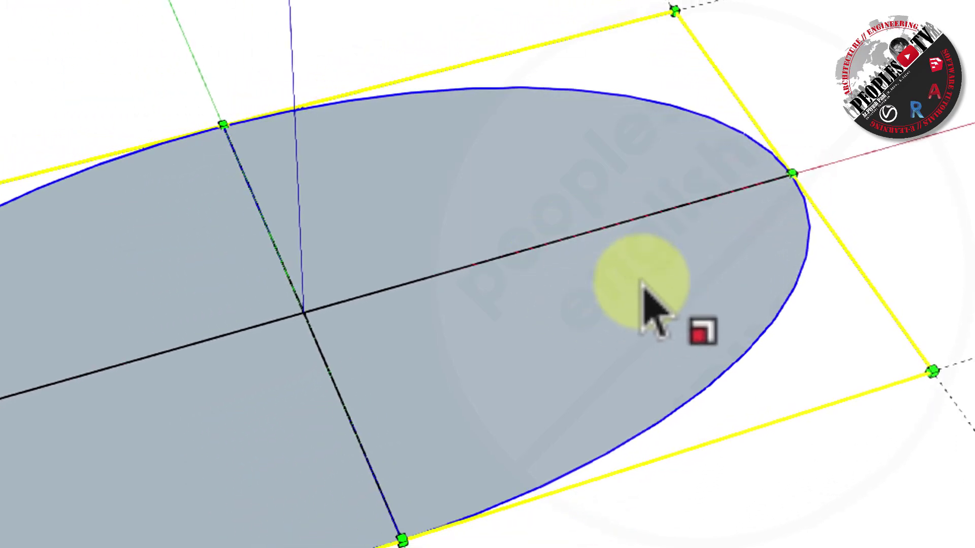
left_click_drag(682, 217, 676, 217)
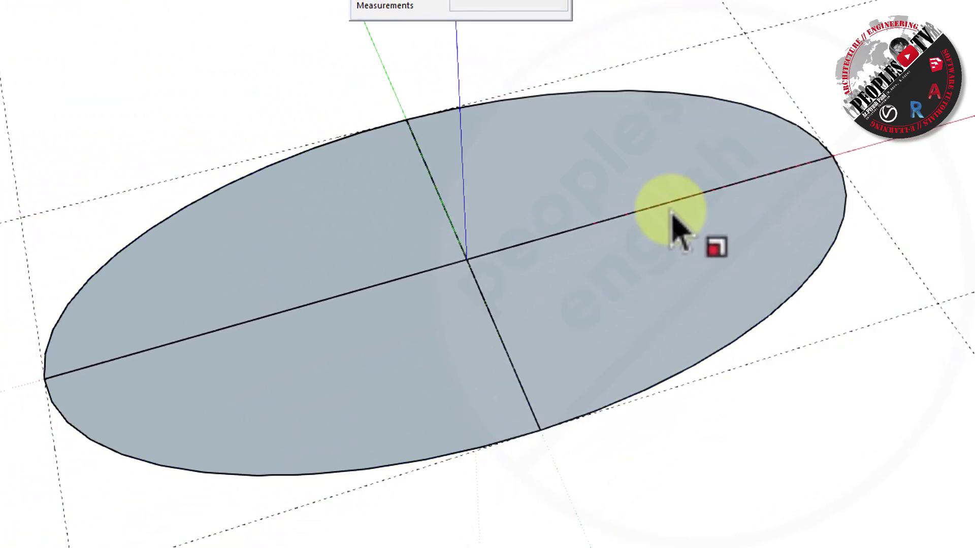
left_click(329, 92)
middle_click_drag(334, 318, 349, 289)
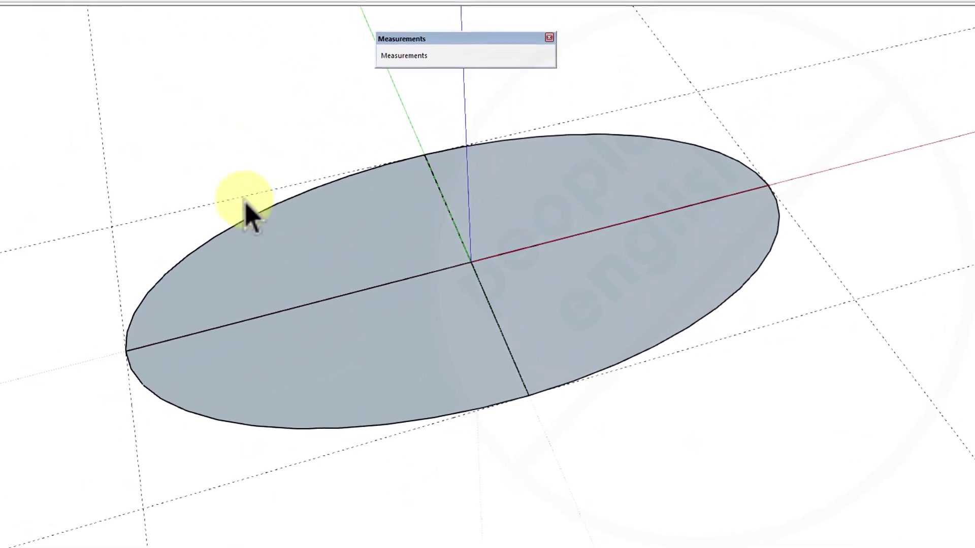
Return to the saved Scene 1 view.
left_click(14, 32)
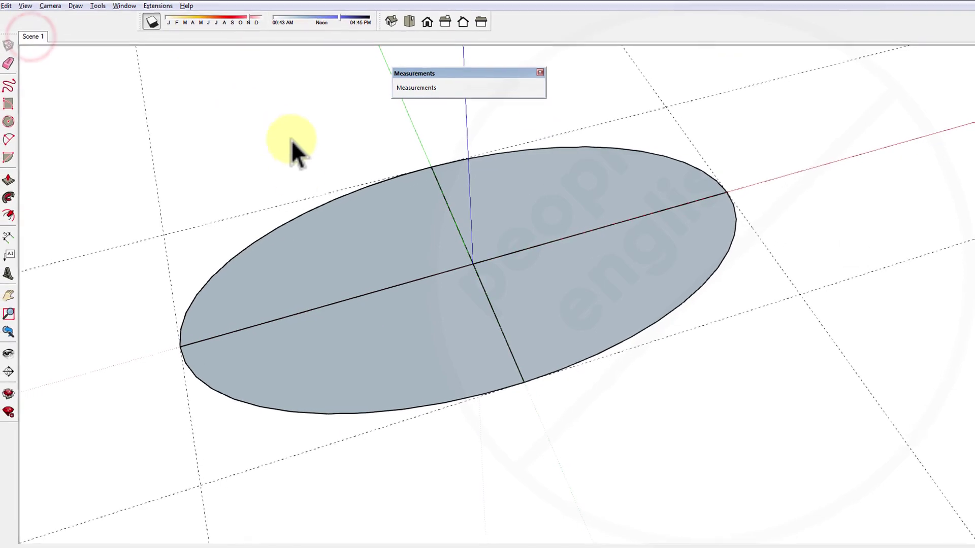